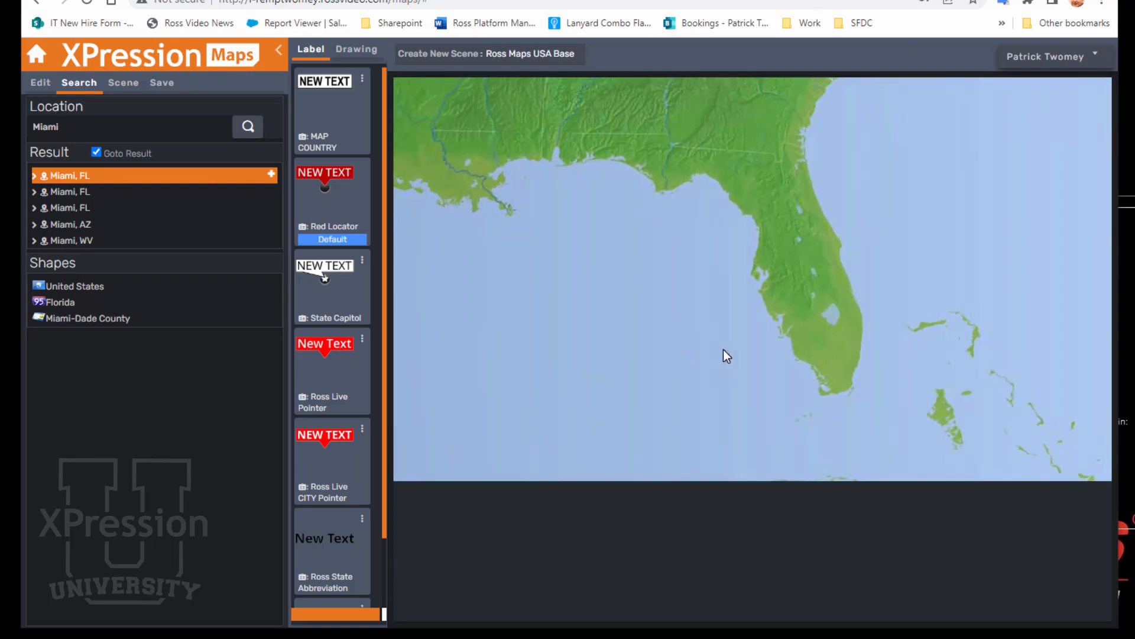
# Step: Add the Florida state shape to the map
pyautogui.click(119, 303)
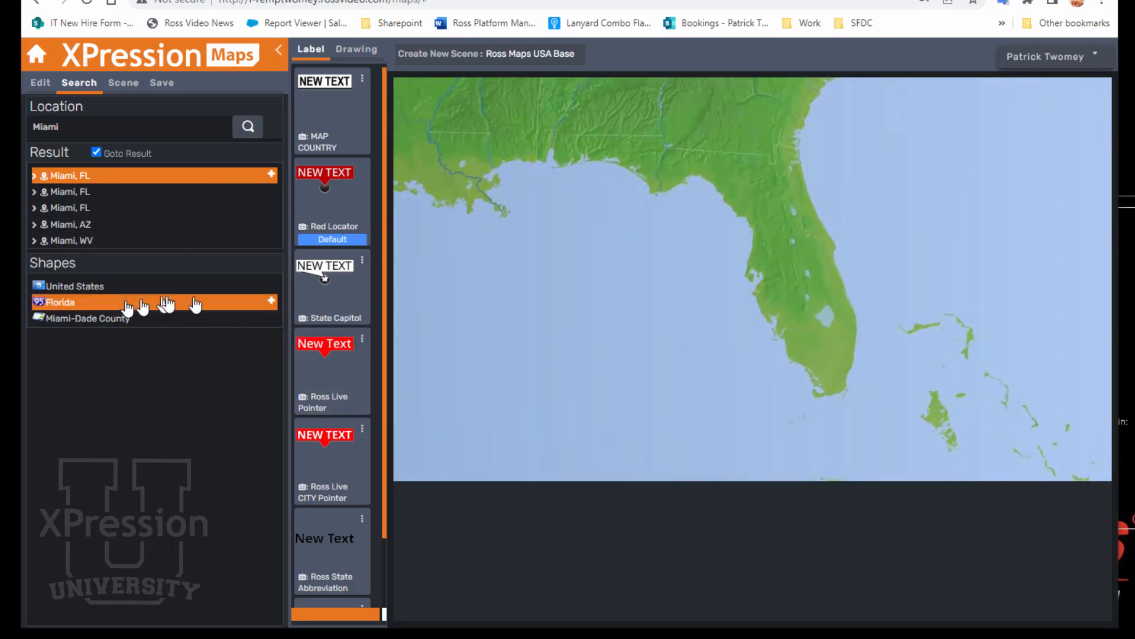
pyautogui.click(269, 302)
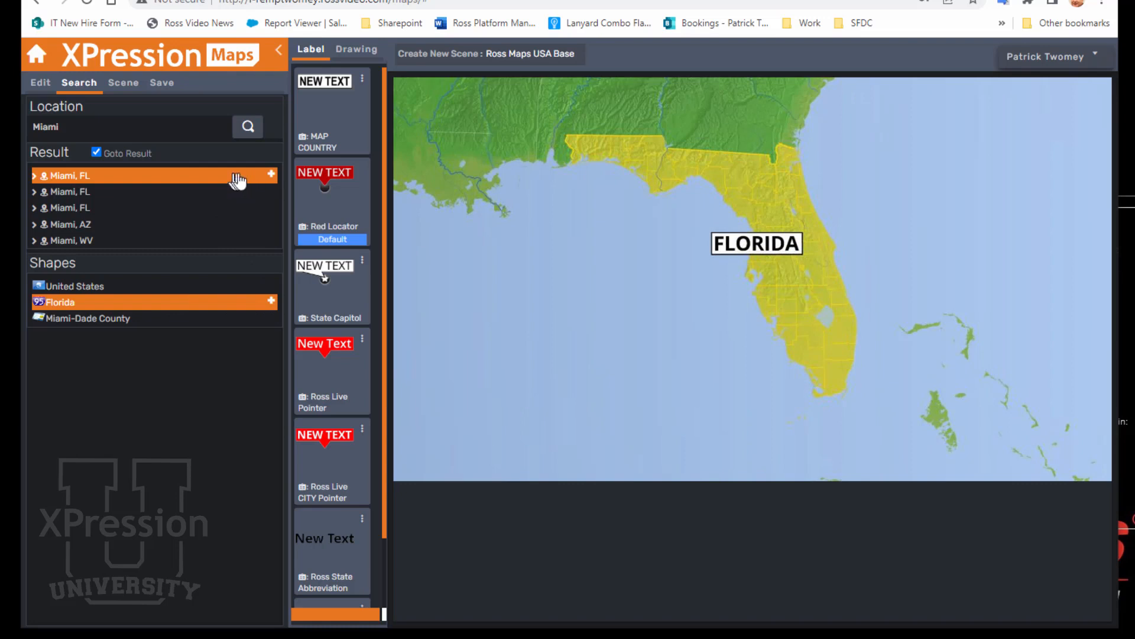
# Step: Turn off Goto Result, add the Miami locator, and flip its label to point from the left
pyautogui.click(95, 152)
pyautogui.click(271, 176)
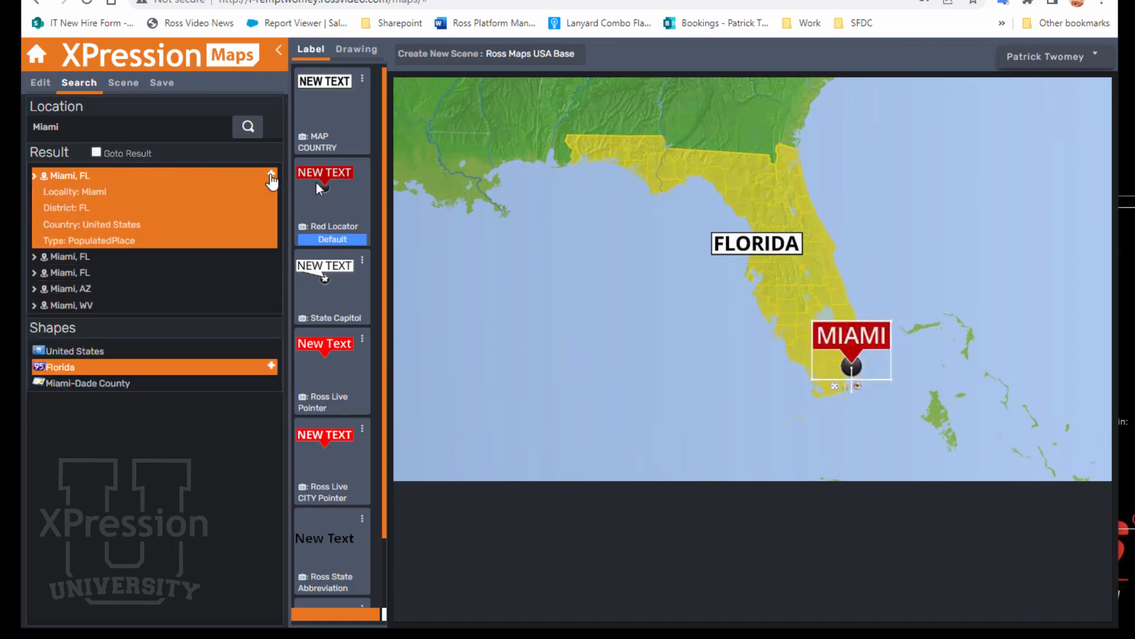
pyautogui.moveTo(850, 330); pyautogui.dragTo(781, 362)
# Step: Search for Ft Lauderdale and add its locator to the map
pyautogui.moveTo(228, 127); pyautogui.dragTo(5, 133)
pyautogui.write('F')
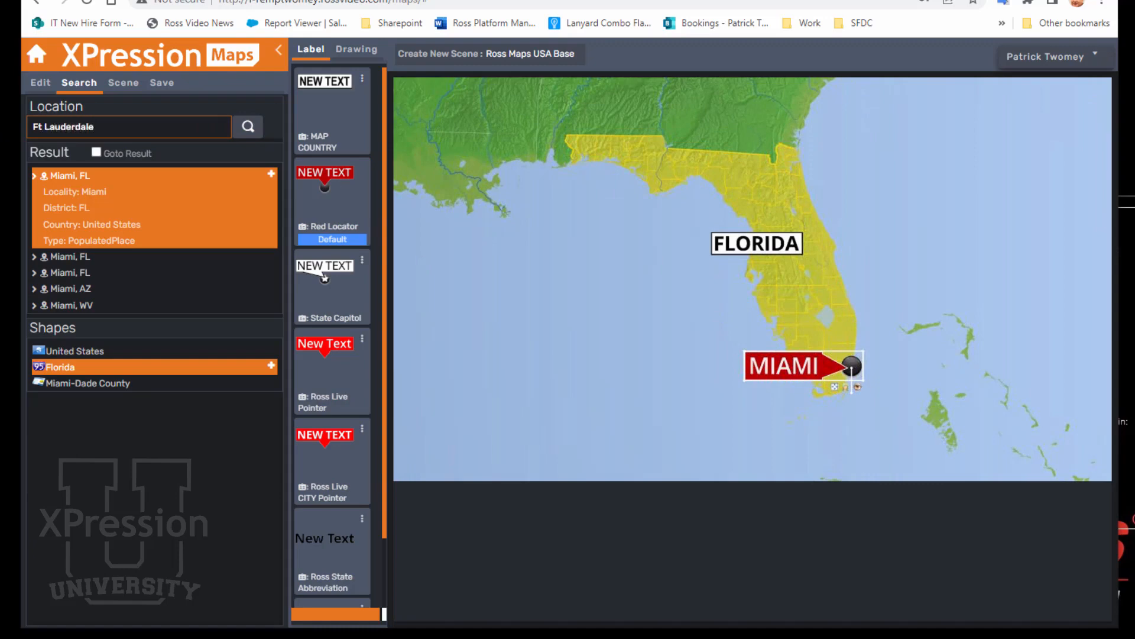
pyautogui.write('t Lauderdale')
pyautogui.press('Return')
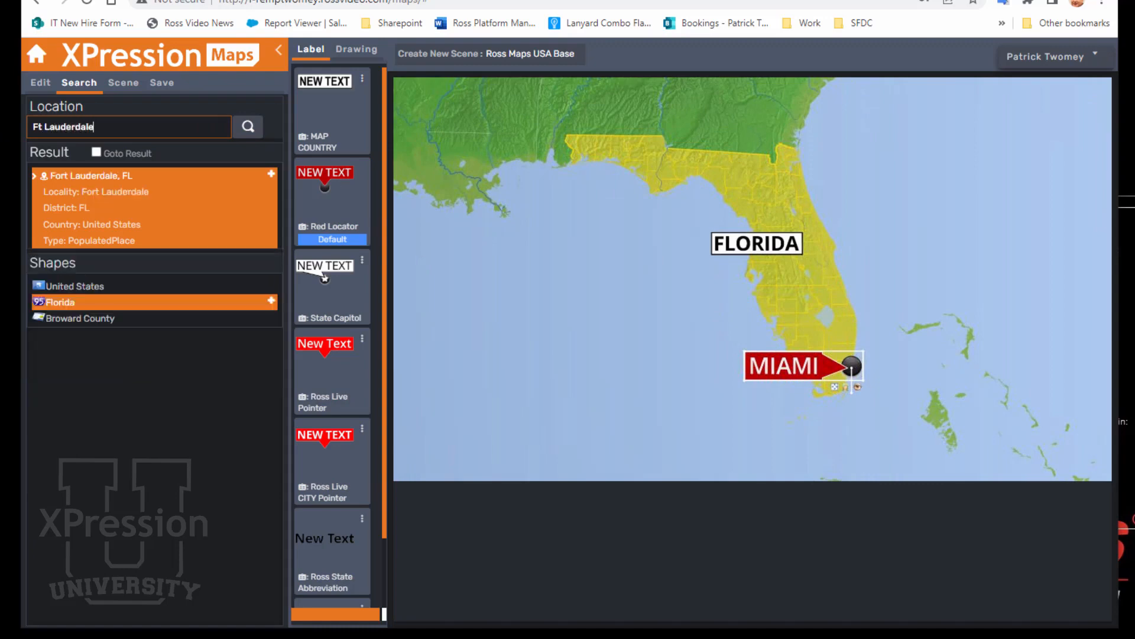
pyautogui.click(270, 177)
pyautogui.click(271, 176)
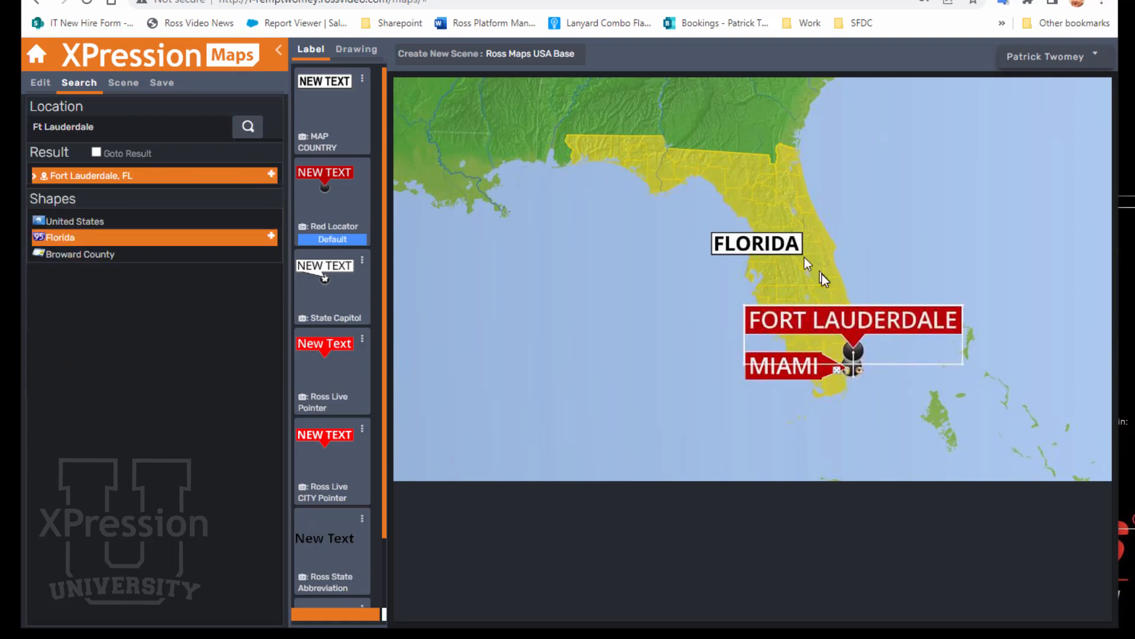
# Step: Flip the Fort Lauderdale label to point from the right and shift the map framing slightly
pyautogui.moveTo(836, 320); pyautogui.dragTo(974, 347)
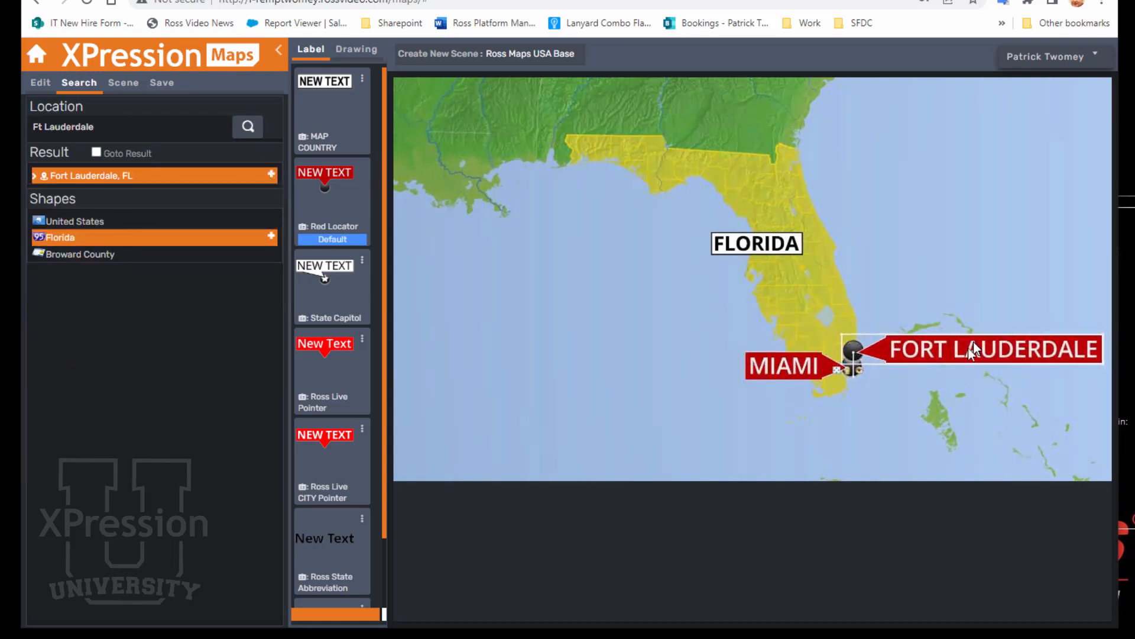
pyautogui.moveTo(931, 396); pyautogui.dragTo(863, 375)
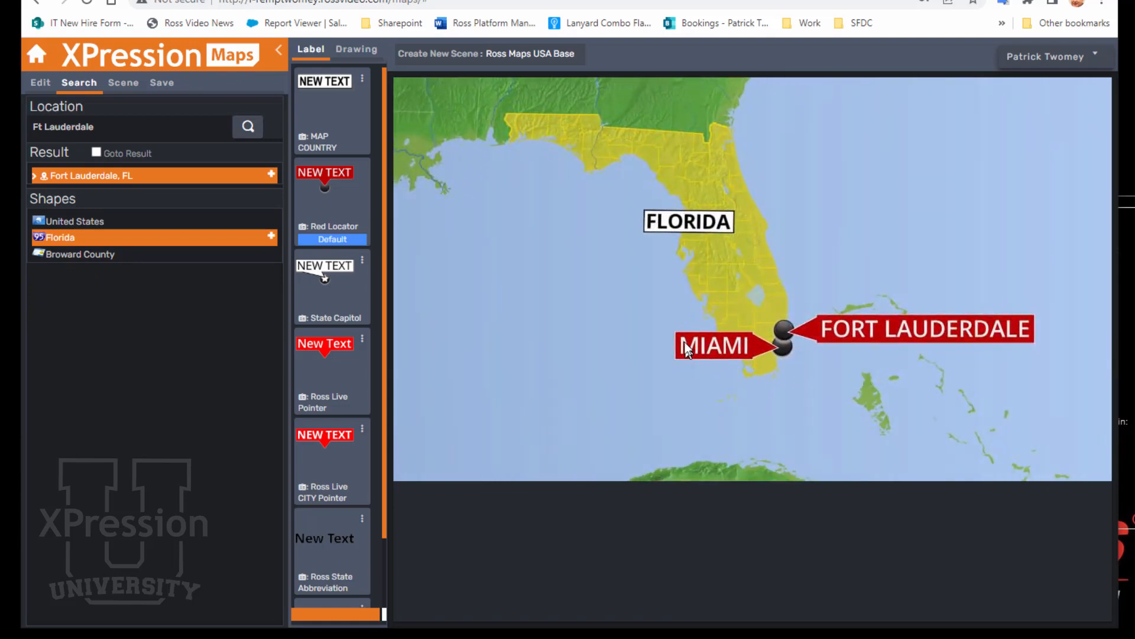
# Step: Preview the scene clip and close the preview
pyautogui.click(118, 86)
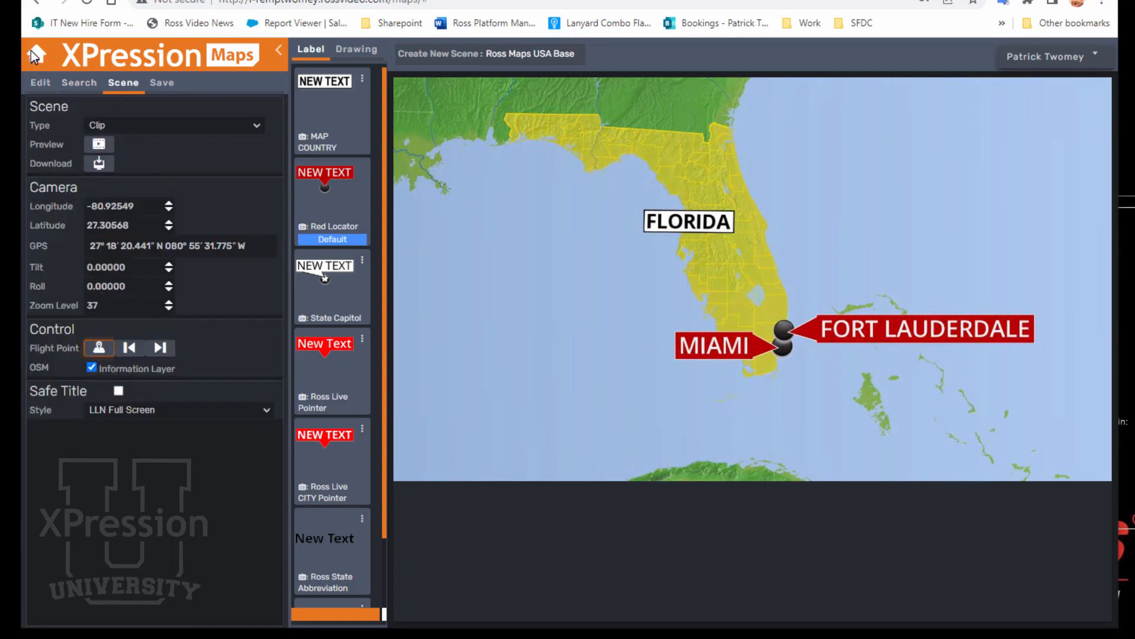
pyautogui.click(98, 144)
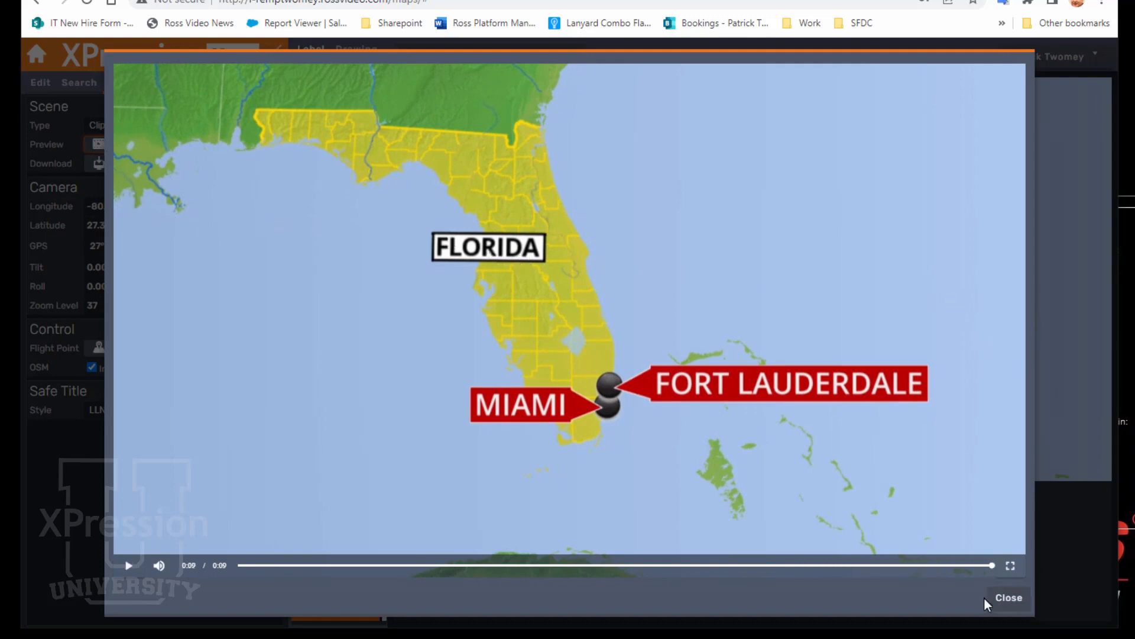
pyautogui.click(1008, 598)
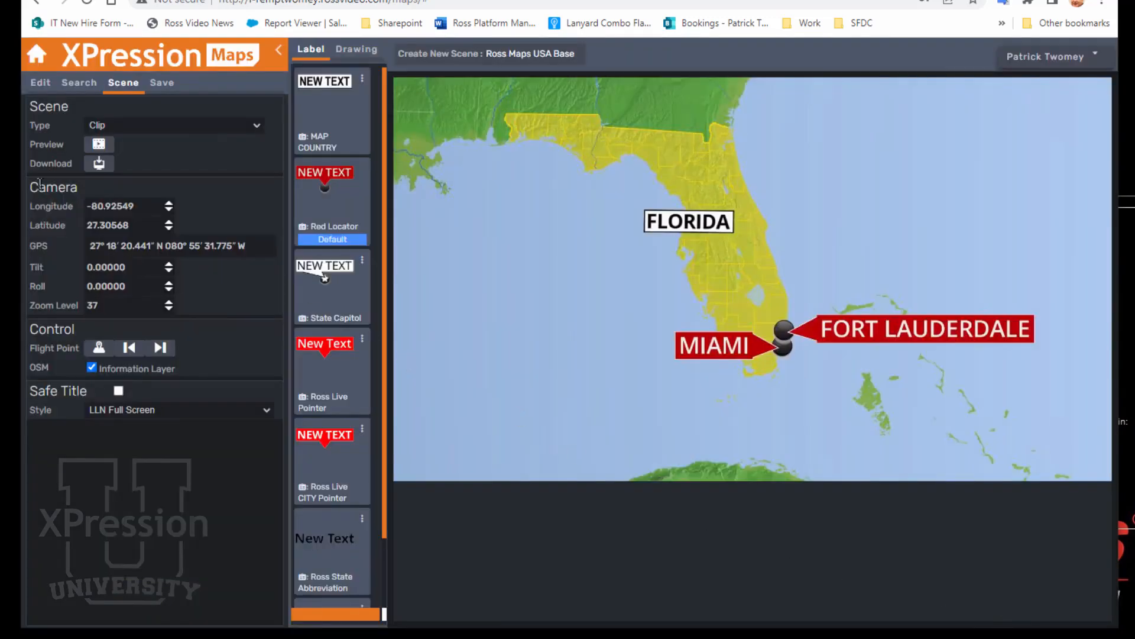
# Step: Rename the scene as Florida map
pyautogui.click(159, 84)
pyautogui.click(180, 127)
pyautogui.moveTo(180, 126); pyautogui.dragTo(9, 128)
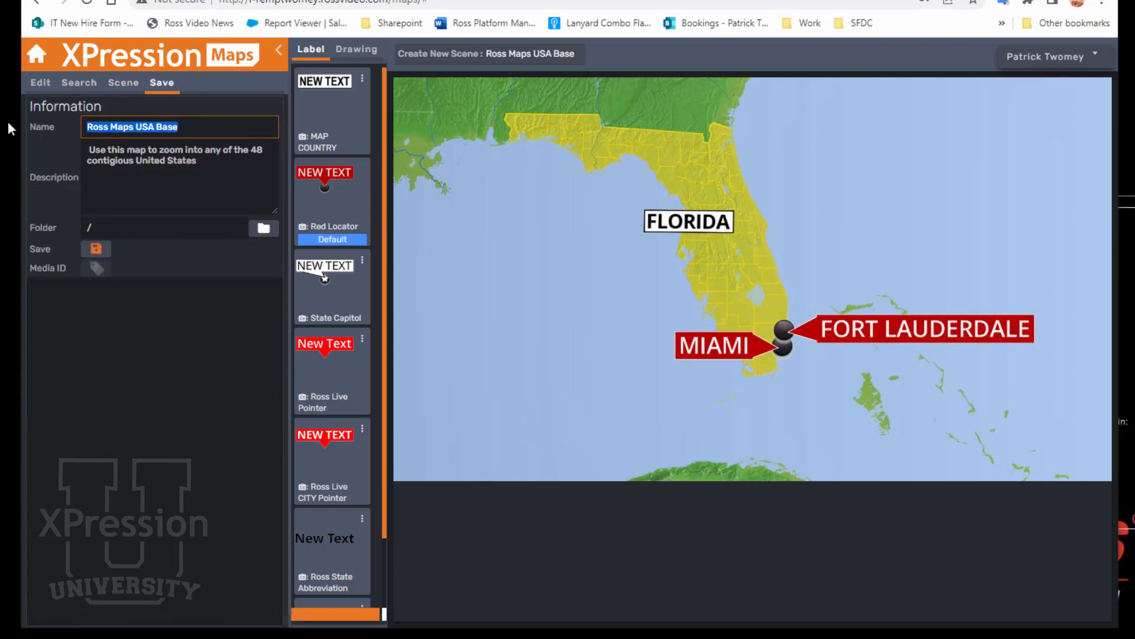
pyautogui.write('FLor')
pyautogui.press('BackSpace')
pyautogui.press('BackSpace')
pyautogui.press('BackSpace')
pyautogui.write('lori')
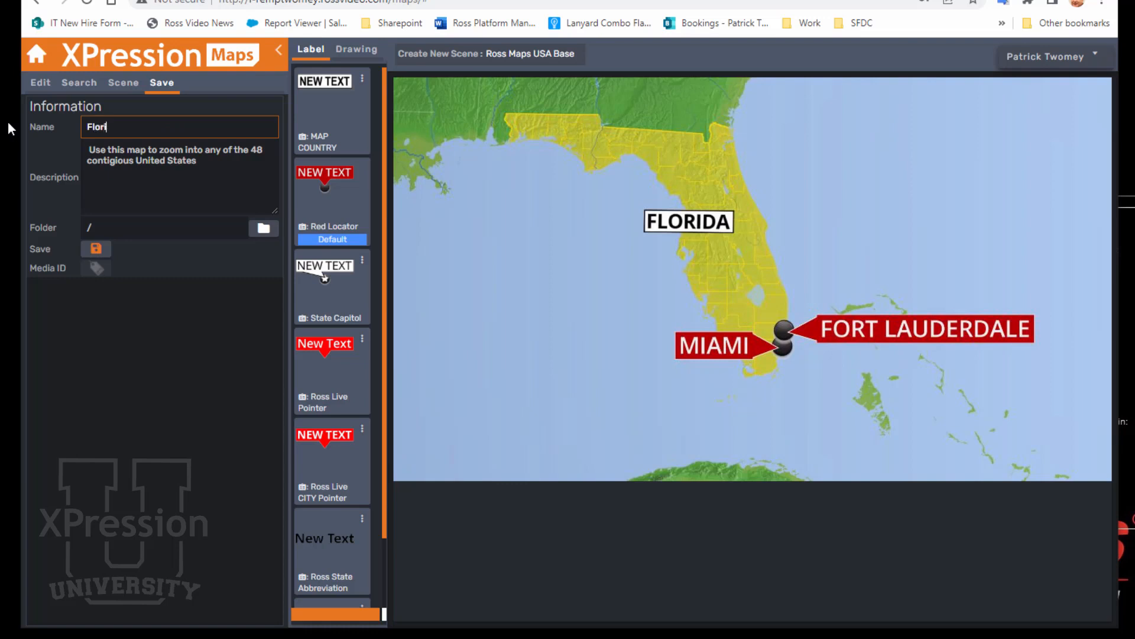
pyautogui.write('da map')
# Step: Save the scene into the Station 1 / Local Maps folder
pyautogui.click(253, 230)
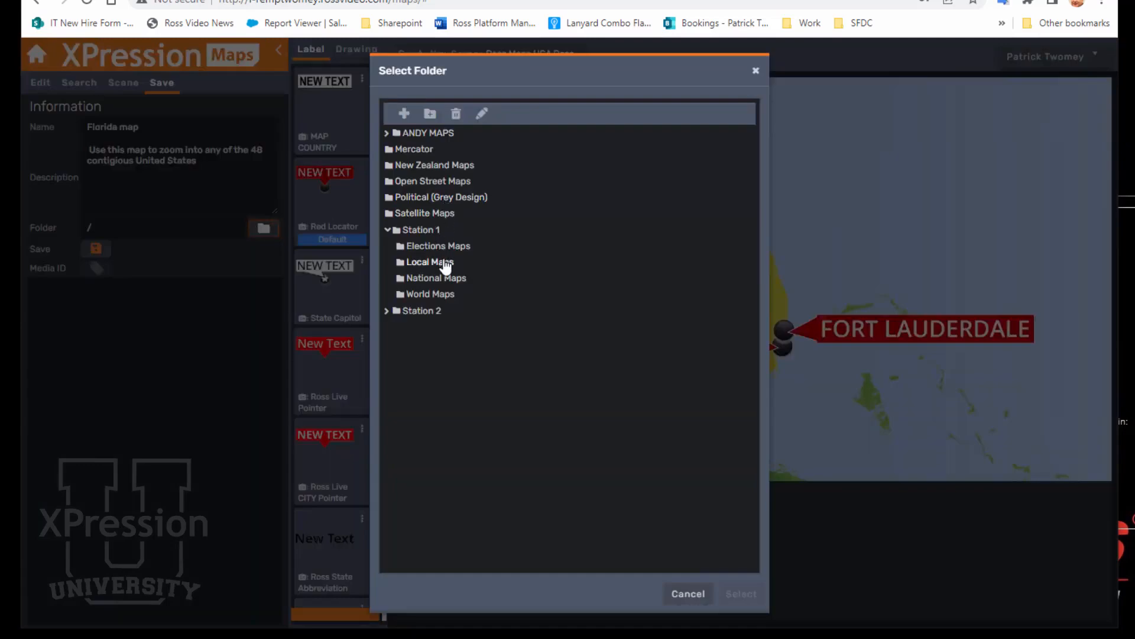
pyautogui.click(443, 262)
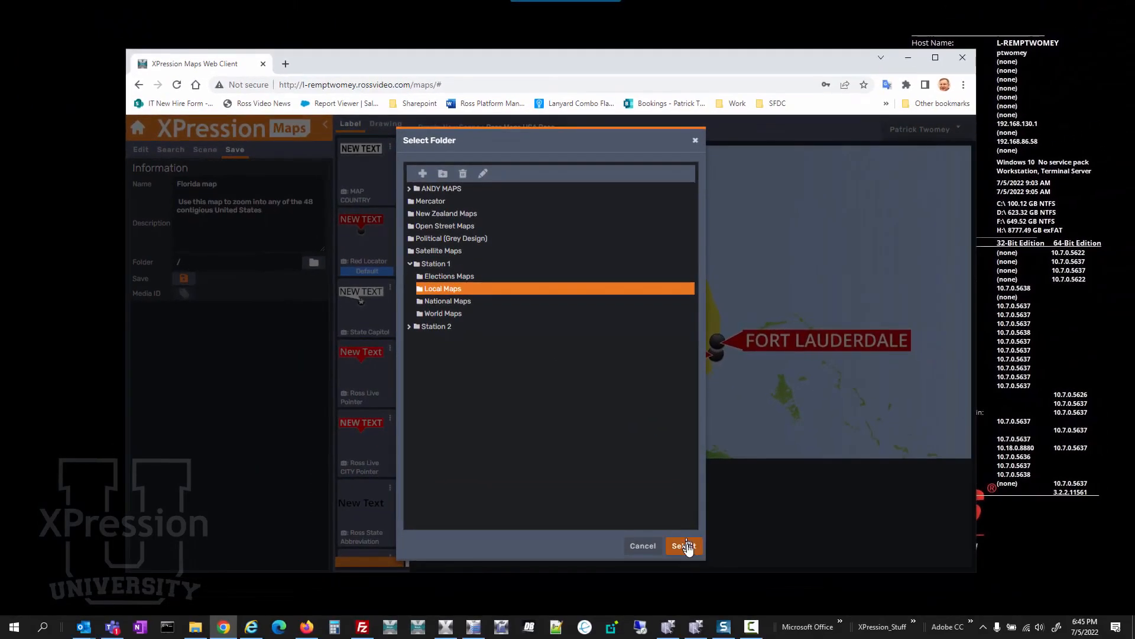
pyautogui.click(741, 593)
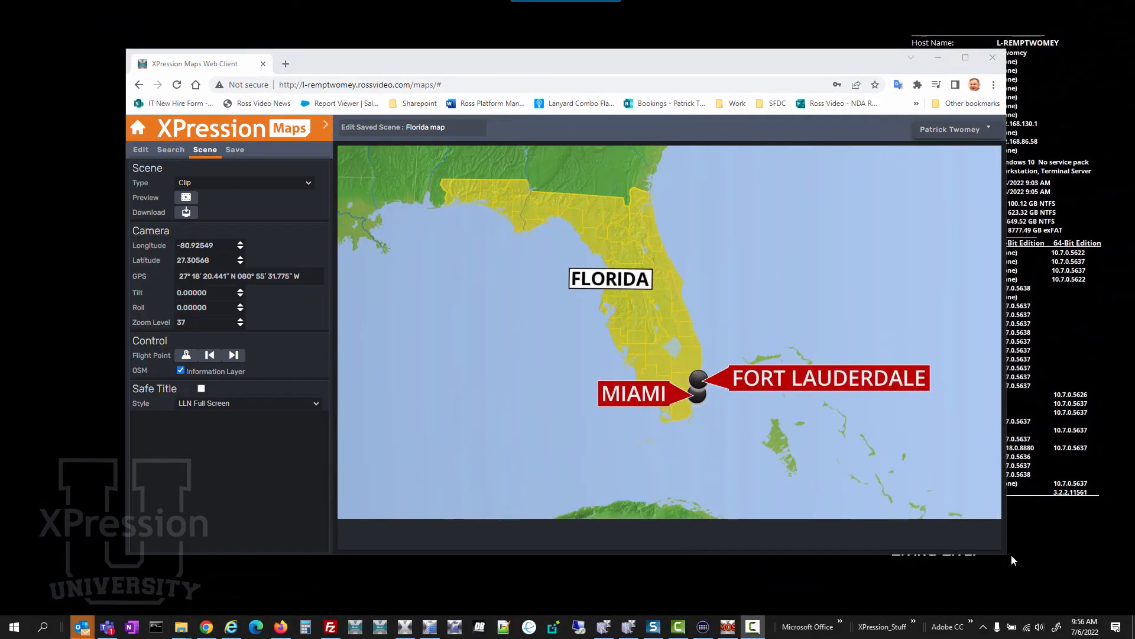
# Step: Drag the saved map's Media ID into the map placeholder of the Full screen Map TEMPLATE in Inception
pyautogui.moveTo(1008, 556); pyautogui.dragTo(723, 377)
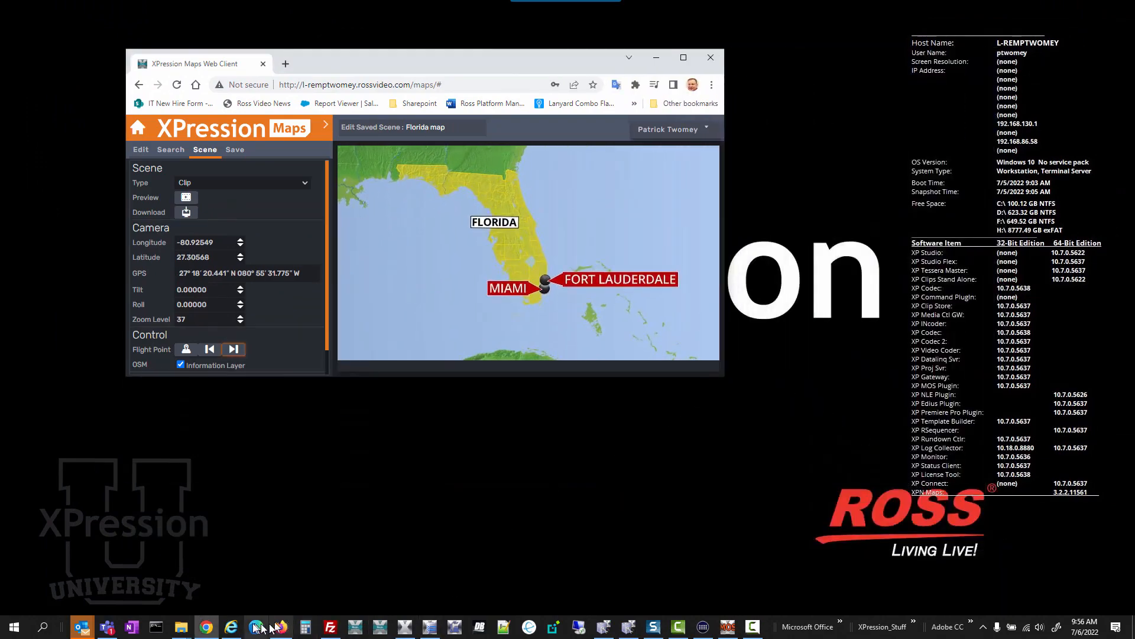
pyautogui.click(233, 626)
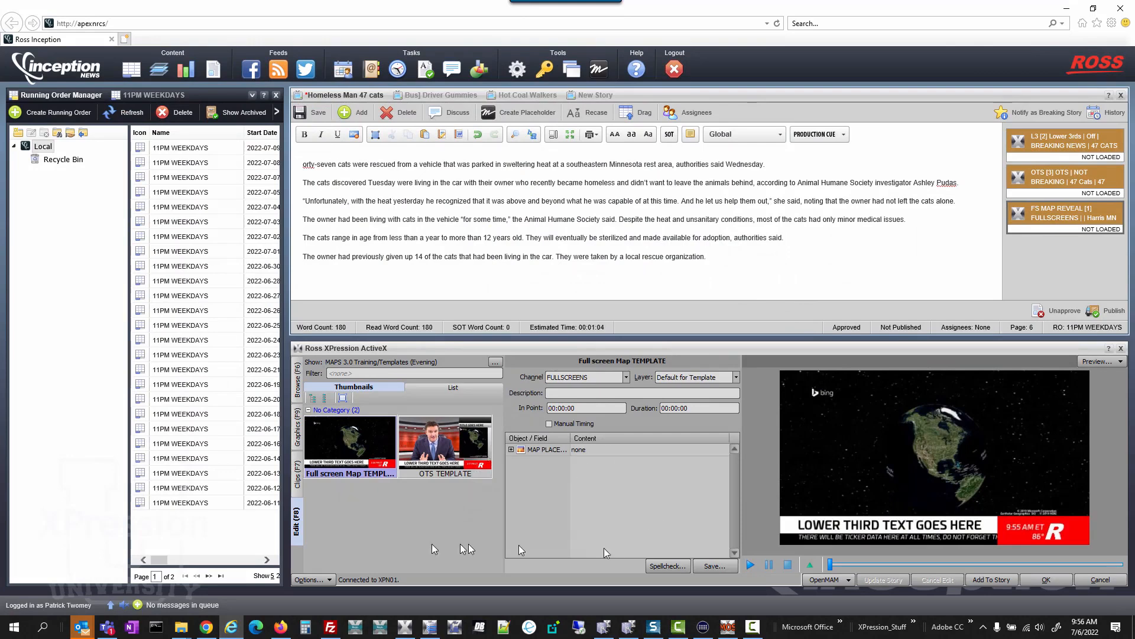
pyautogui.click(207, 628)
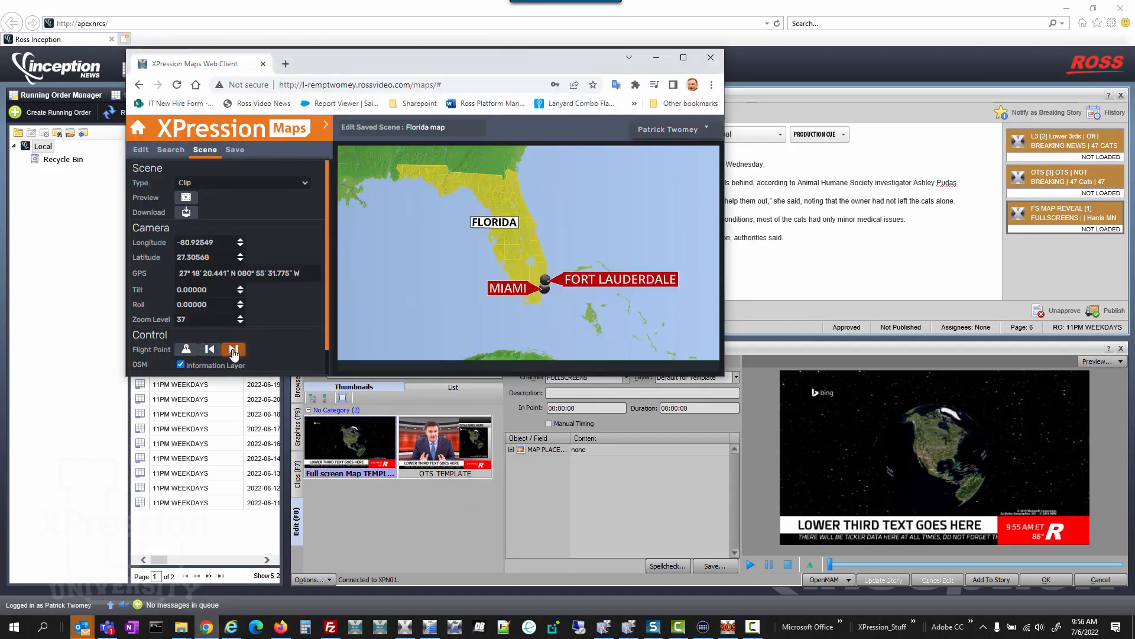
pyautogui.click(235, 150)
pyautogui.moveTo(187, 294); pyautogui.dragTo(629, 451)
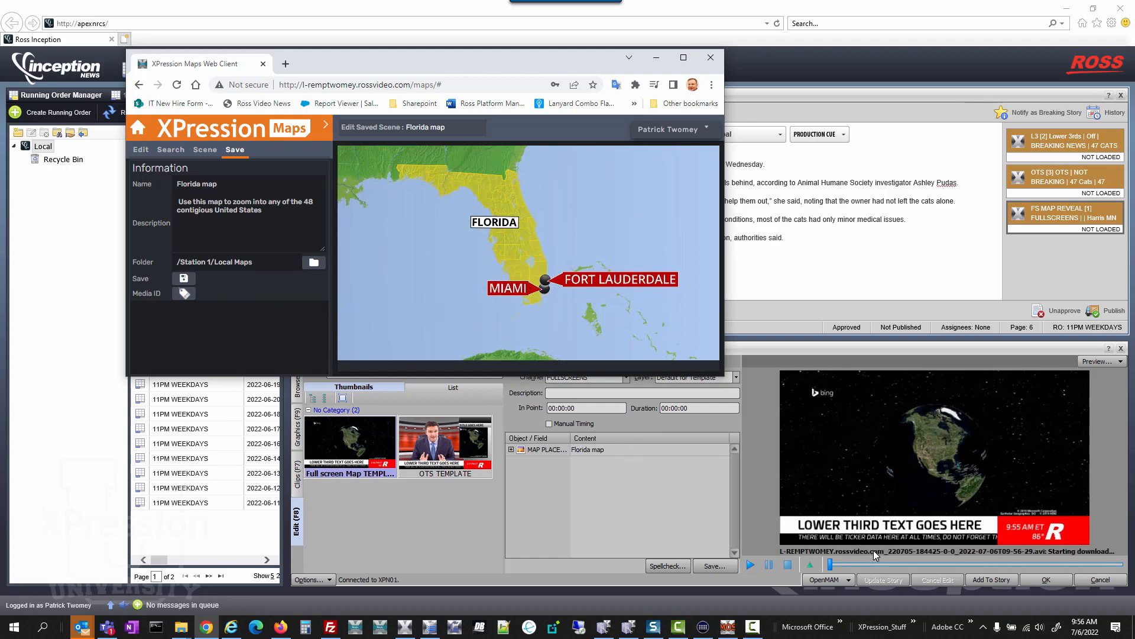
# Step: Preview the map graphic and drag it into the story as a fullscreen element
pyautogui.click(752, 564)
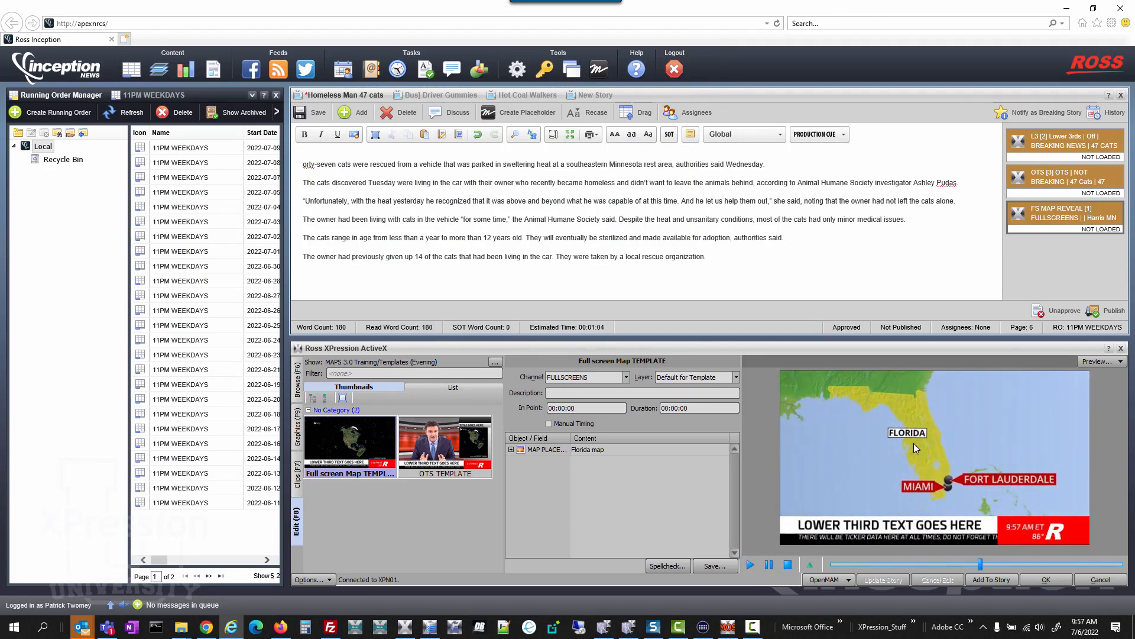
pyautogui.moveTo(919, 439); pyautogui.dragTo(1051, 270)
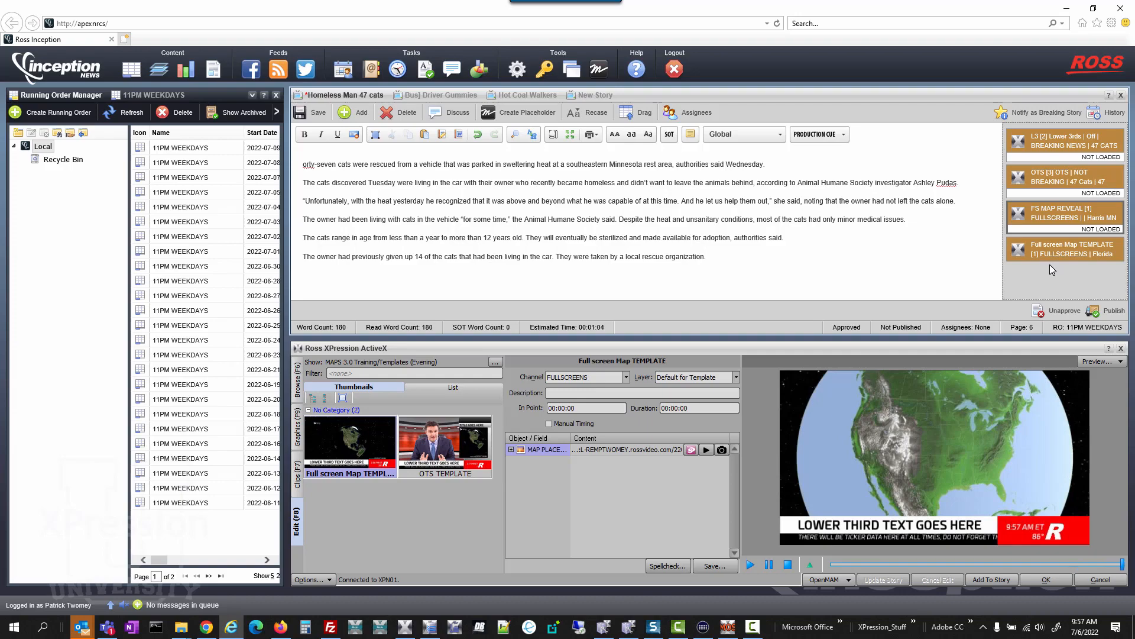
# Step: Download the scene clip as MapMovie.mp4, replacing the existing file
pyautogui.click(1072, 13)
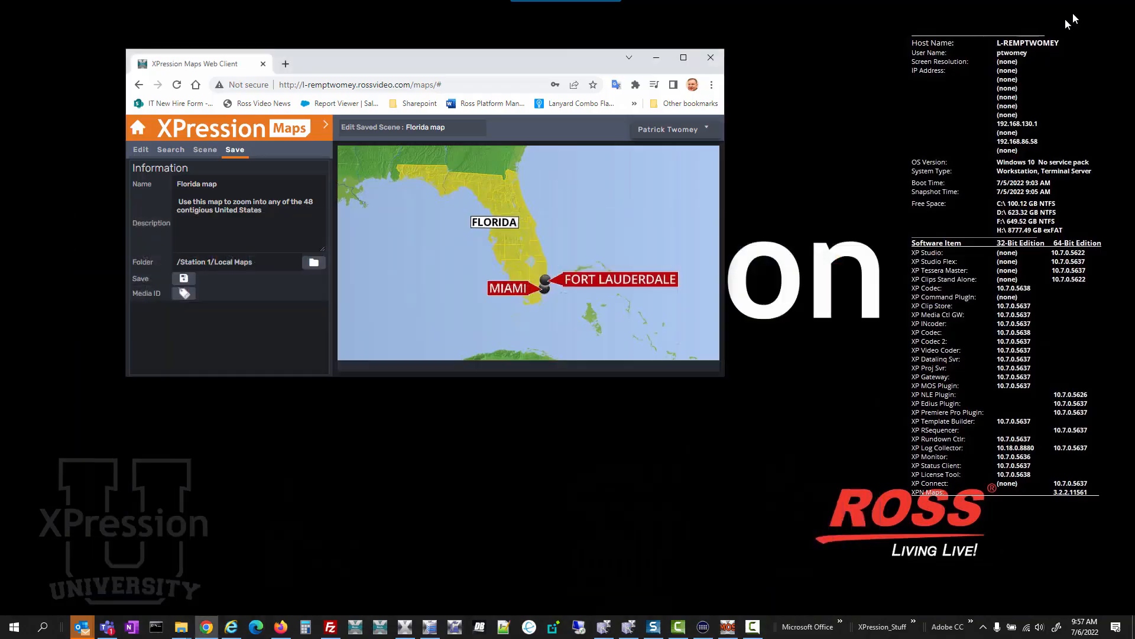
pyautogui.moveTo(720, 376); pyautogui.dragTo(978, 527)
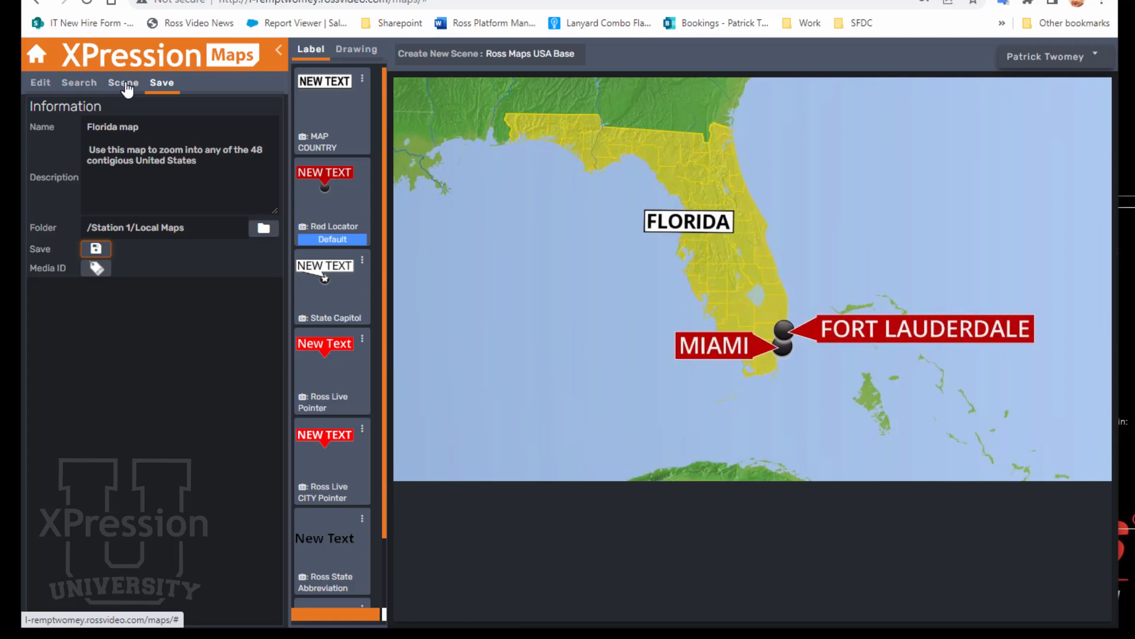
pyautogui.click(124, 83)
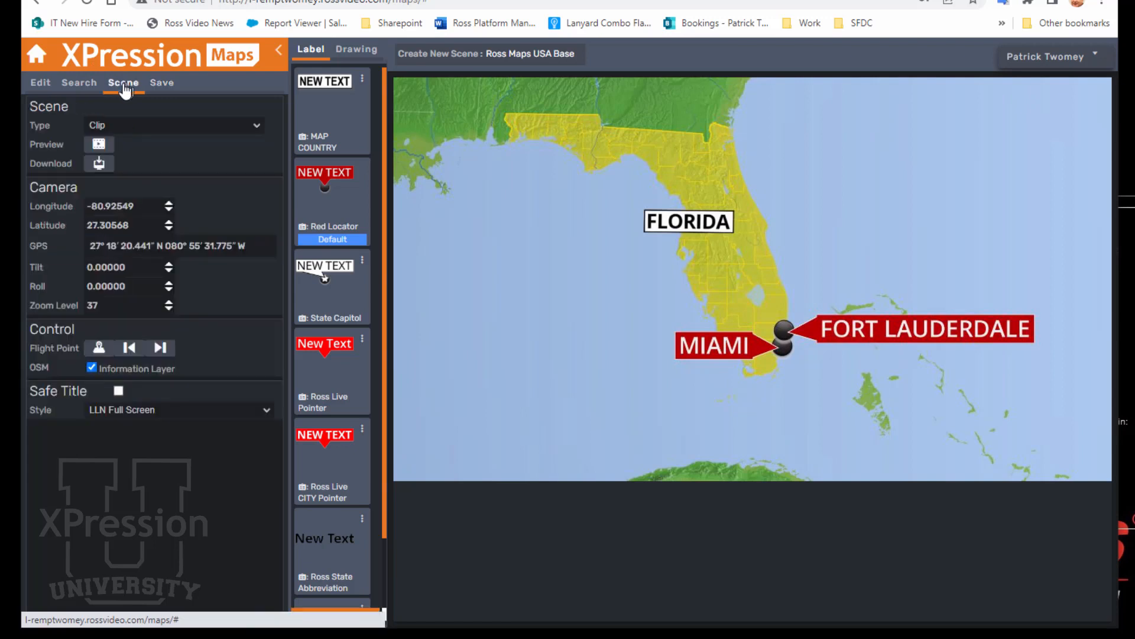
pyautogui.click(99, 165)
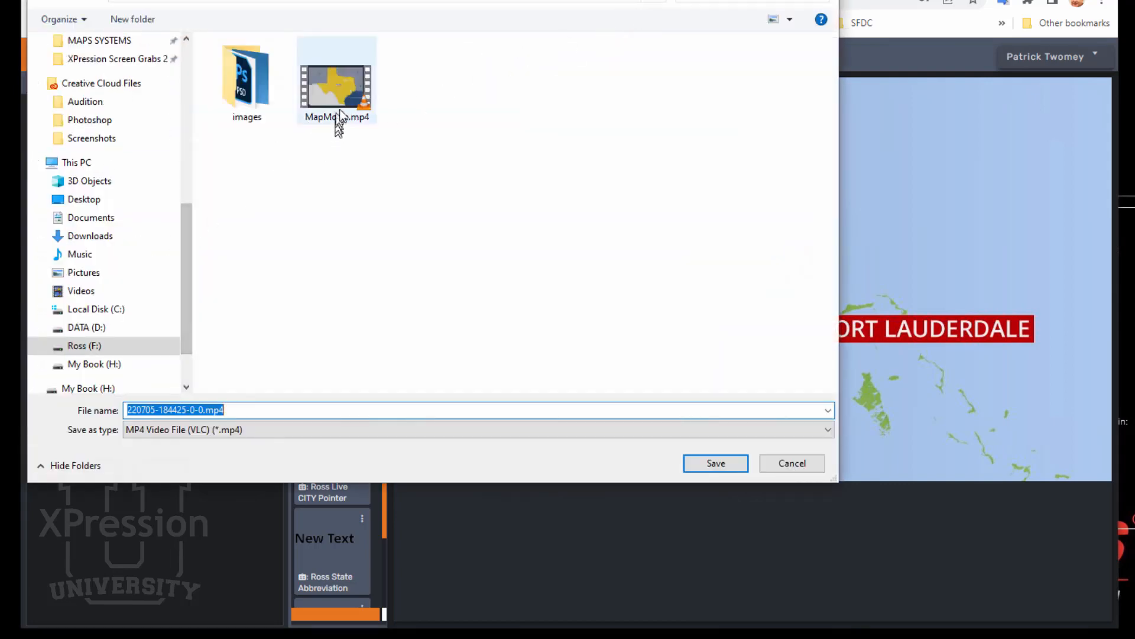
pyautogui.click(319, 94)
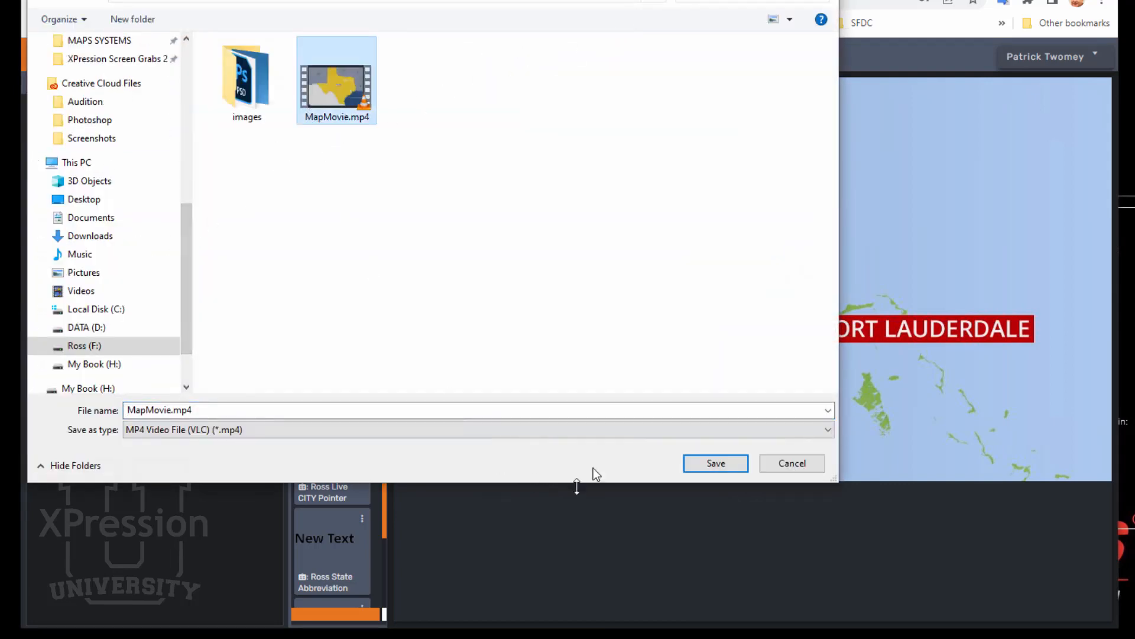
pyautogui.click(716, 464)
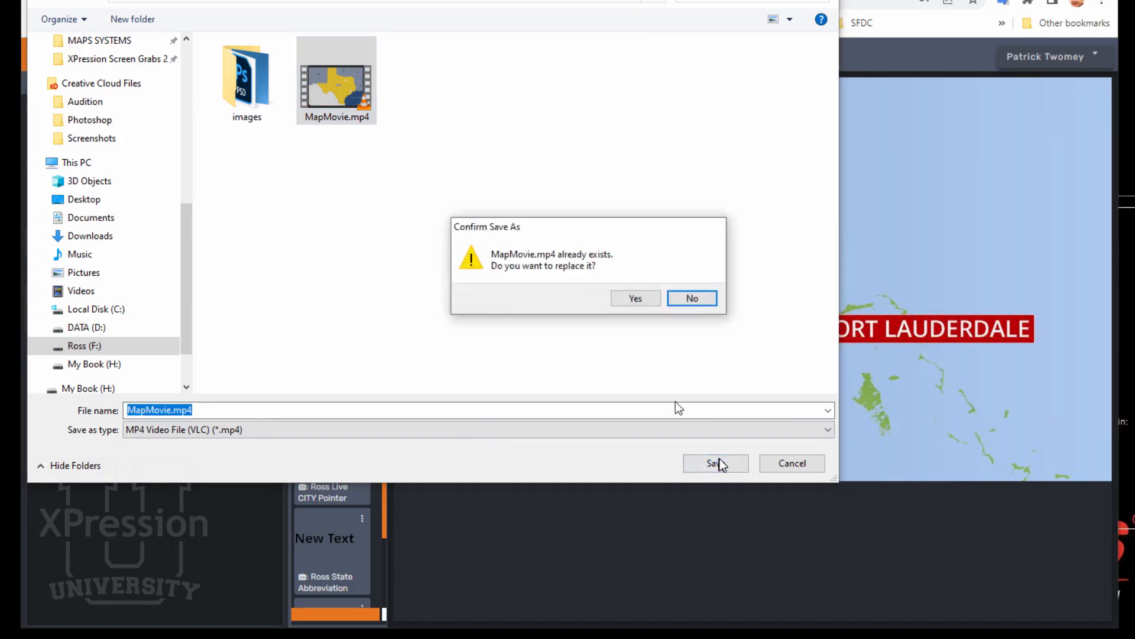
pyautogui.click(649, 298)
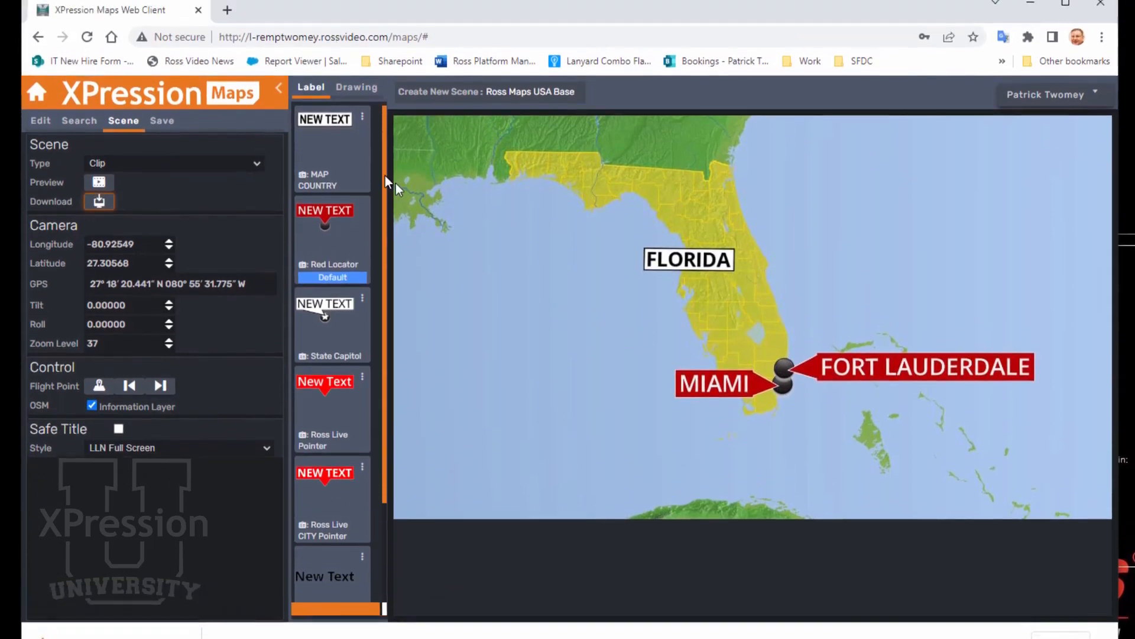
# Step: Open the Ross Video News bookmark in a new tab and play the embedded map video
pyautogui.click(228, 16)
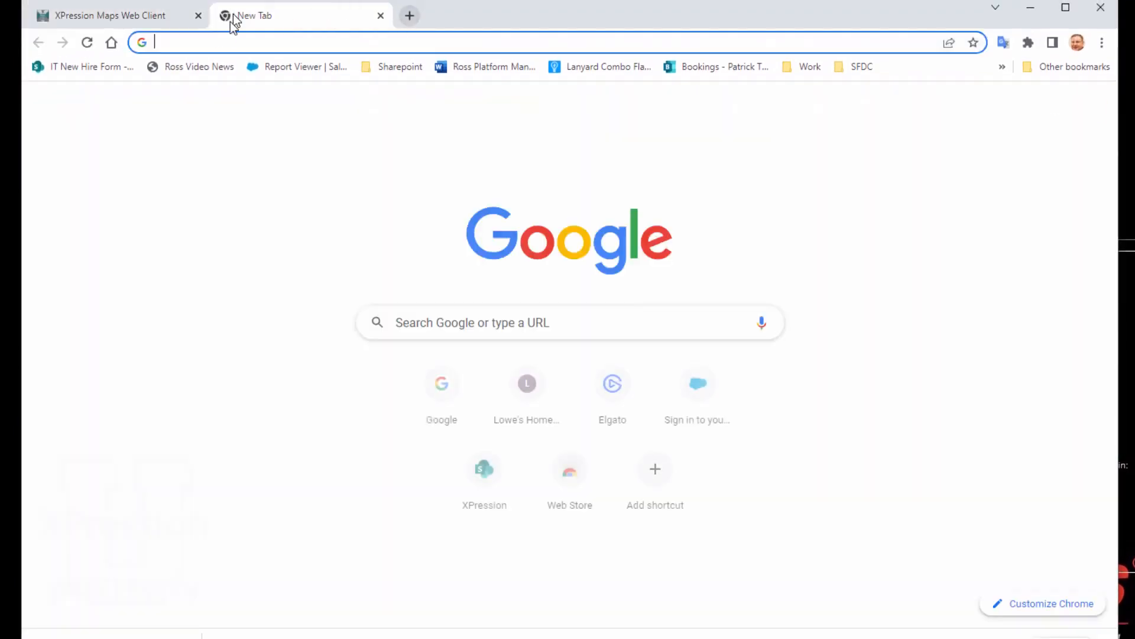
pyautogui.click(217, 70)
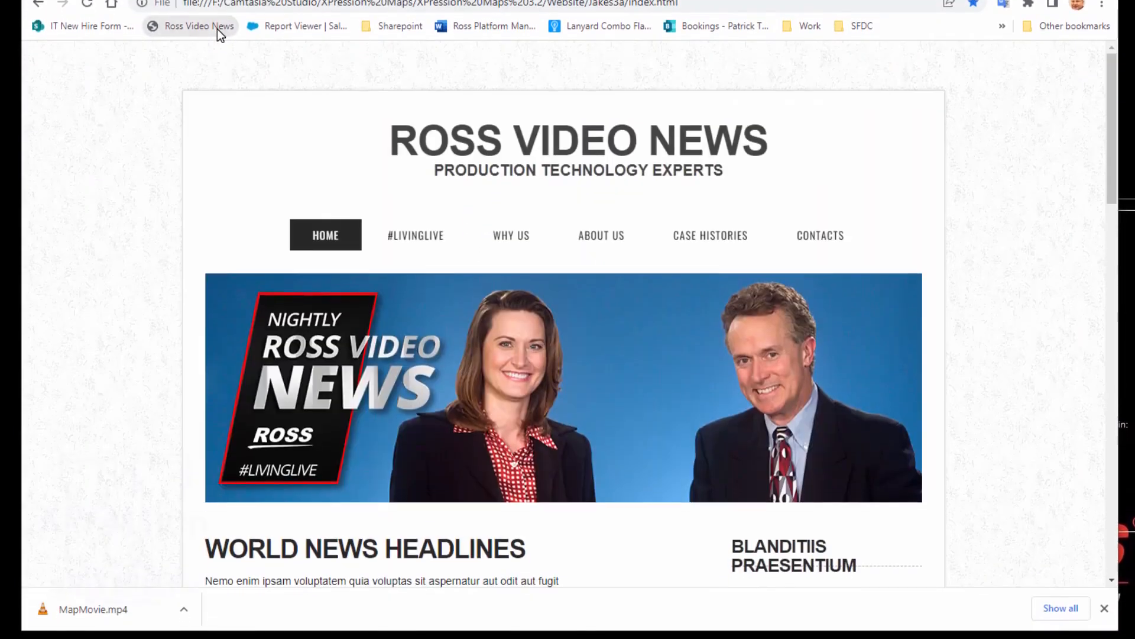
pyautogui.moveTo(1113, 84); pyautogui.dragTo(1097, 222)
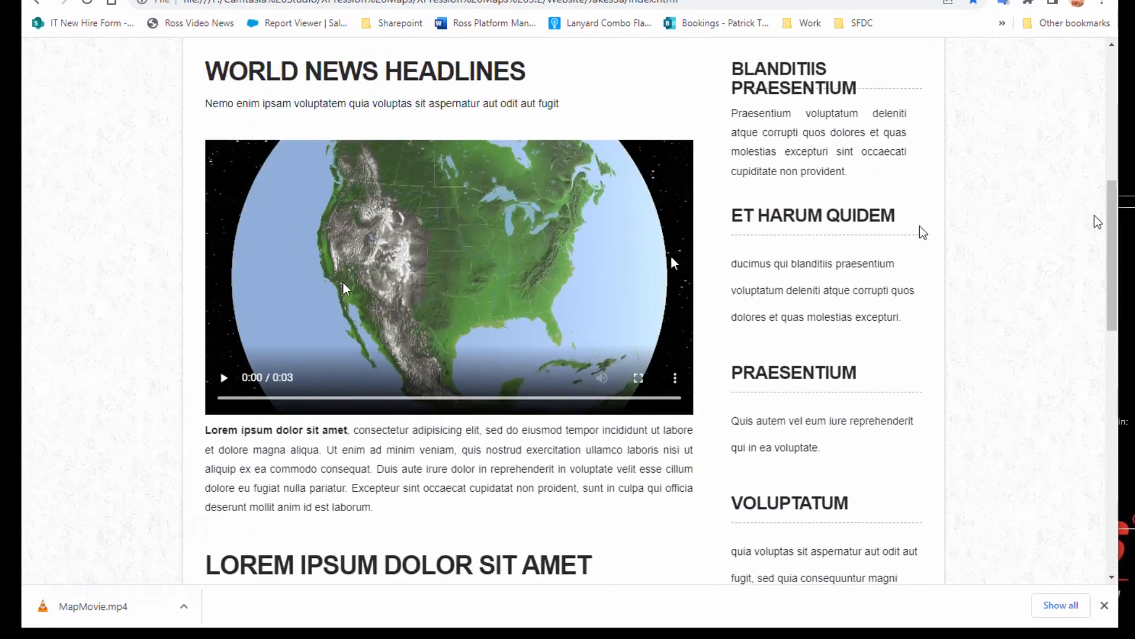
pyautogui.click(221, 385)
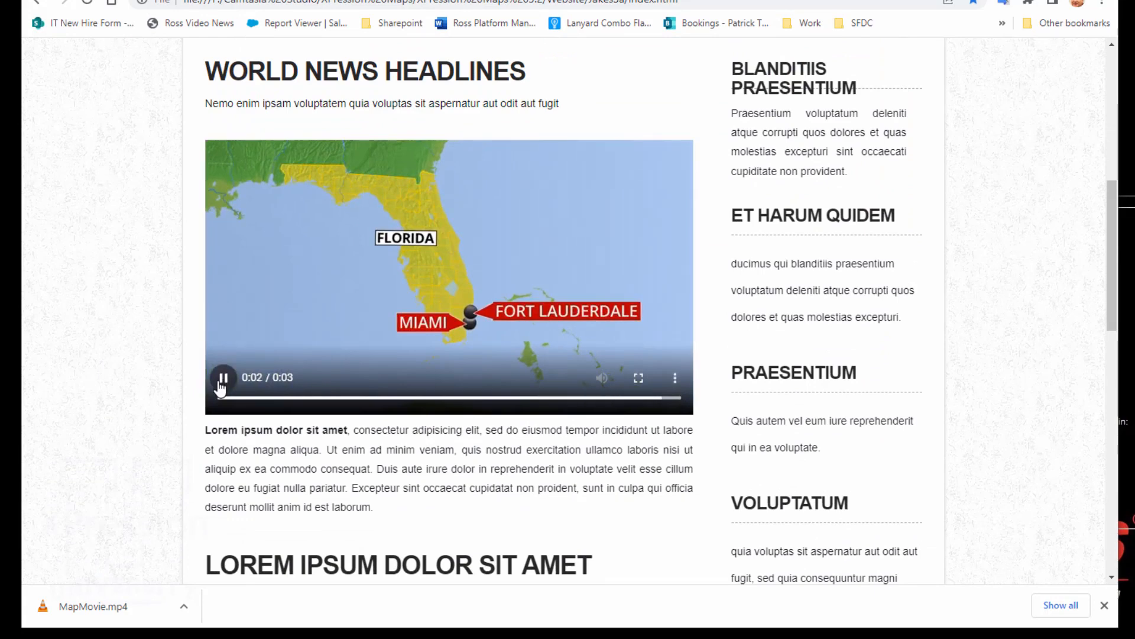
pyautogui.press('F5')
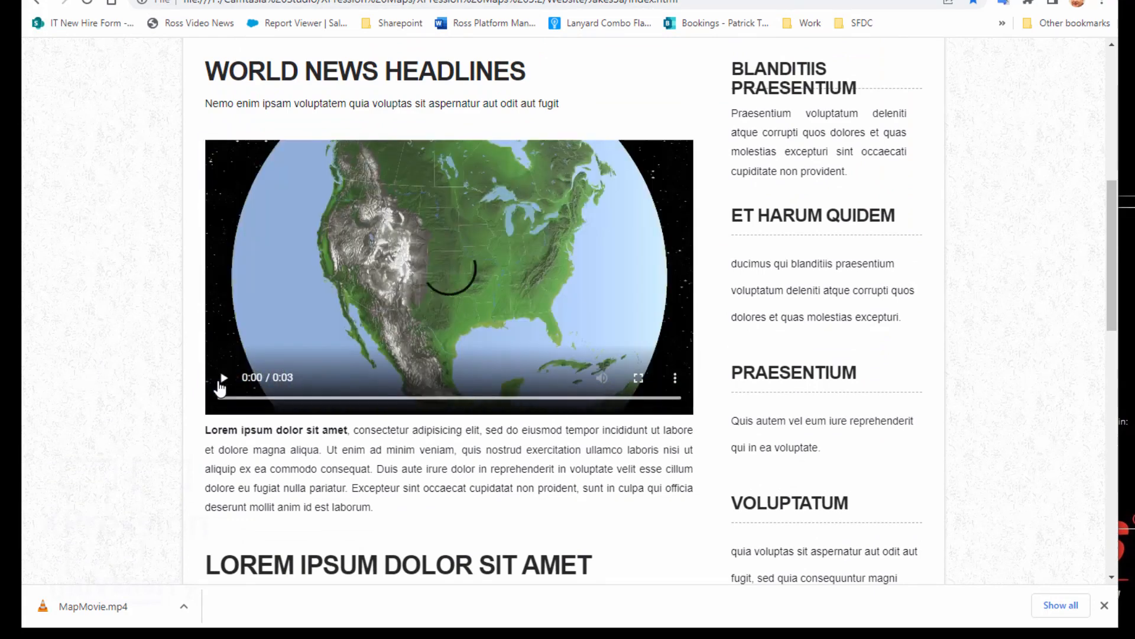